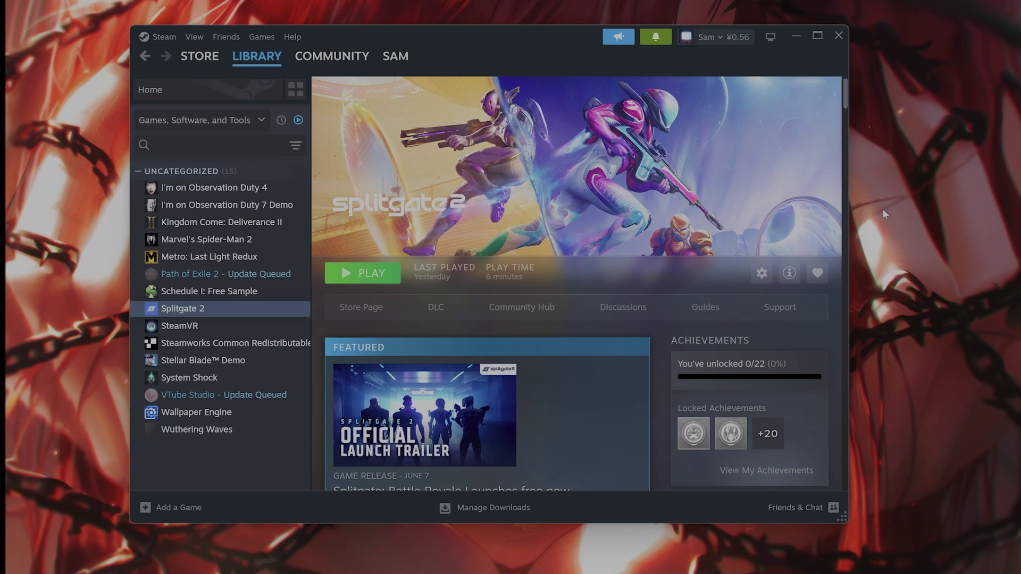
Step: In Task Manager, sort running processes by name and inspect the PWA Identity Proxy Host process, then close it
key("ctrl+shift+Escape")
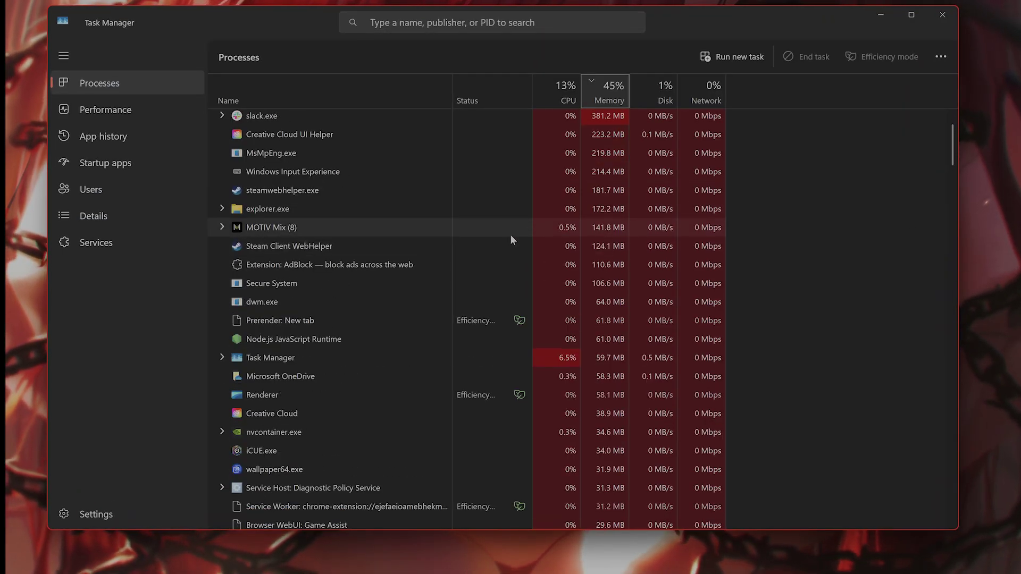
scroll(494, 245, "down", 2)
left_click(334, 97)
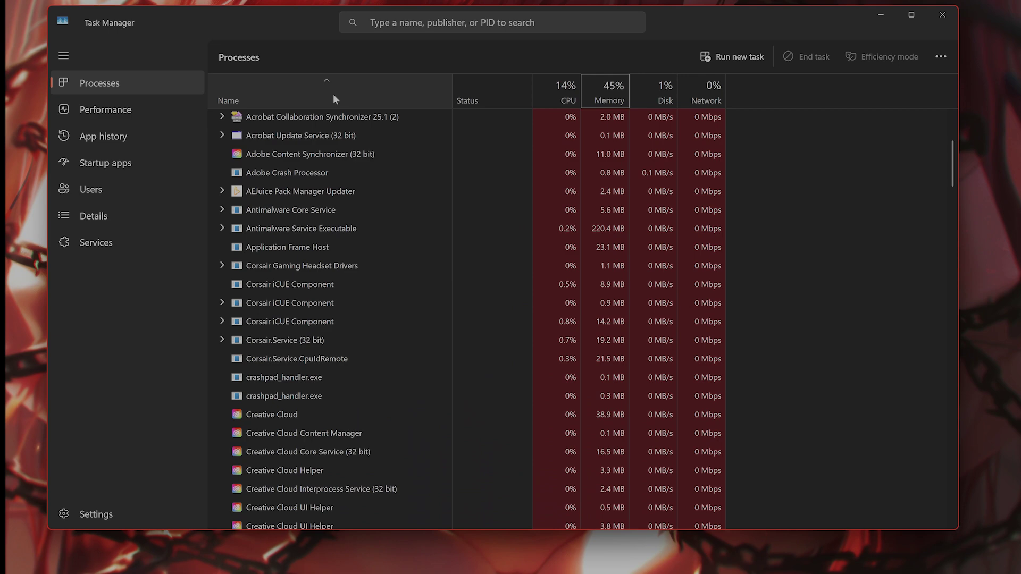
scroll(439, 266, "up", 3)
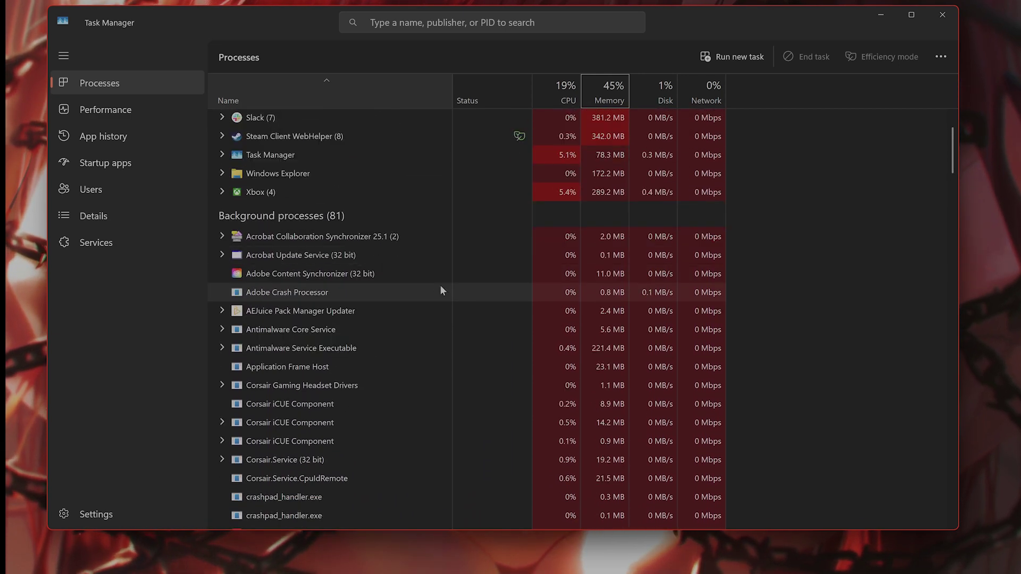
scroll(440, 285, "down", 6)
scroll(410, 286, "down", 8)
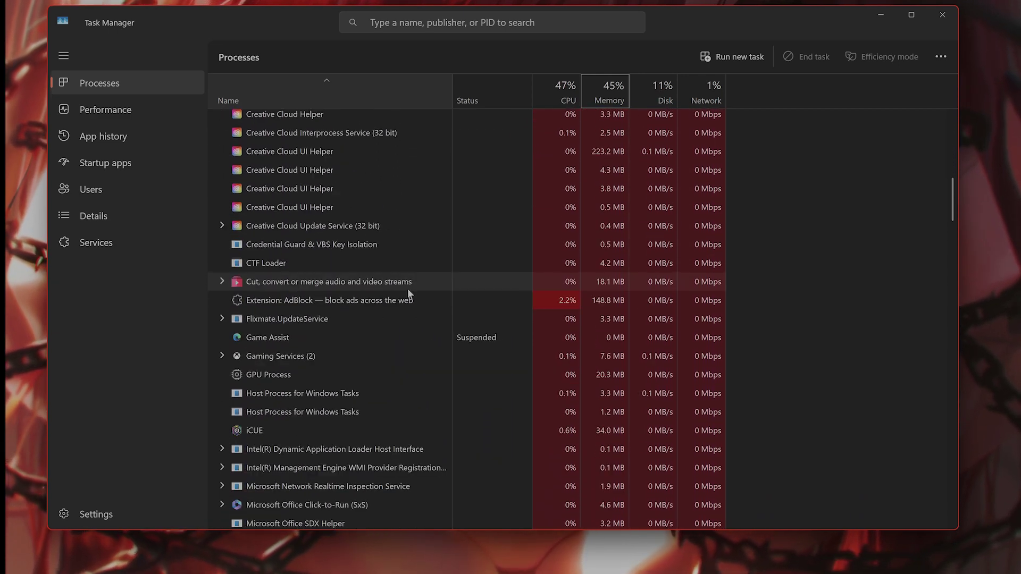
scroll(396, 299, "down", 3)
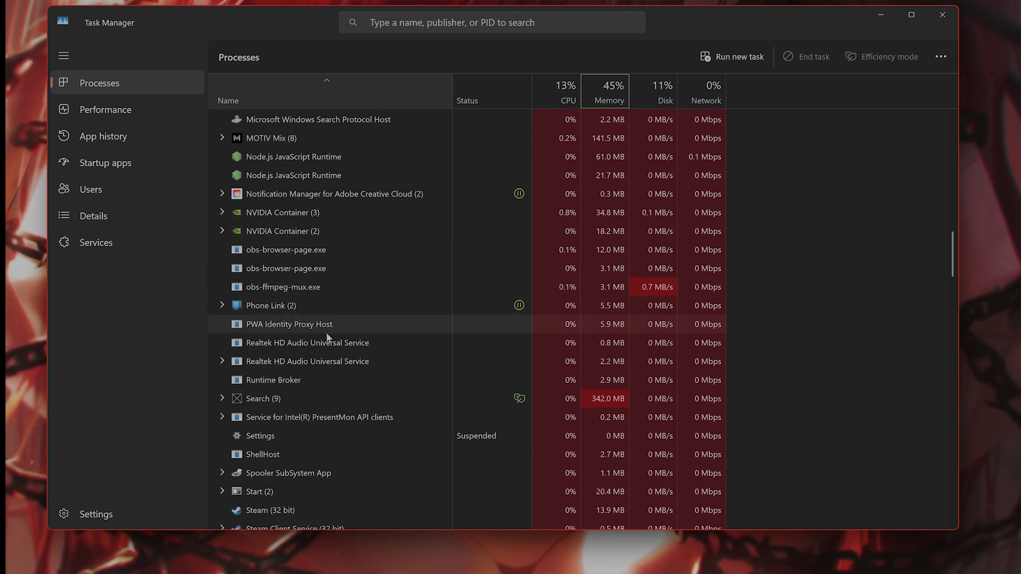
right_click(325, 323)
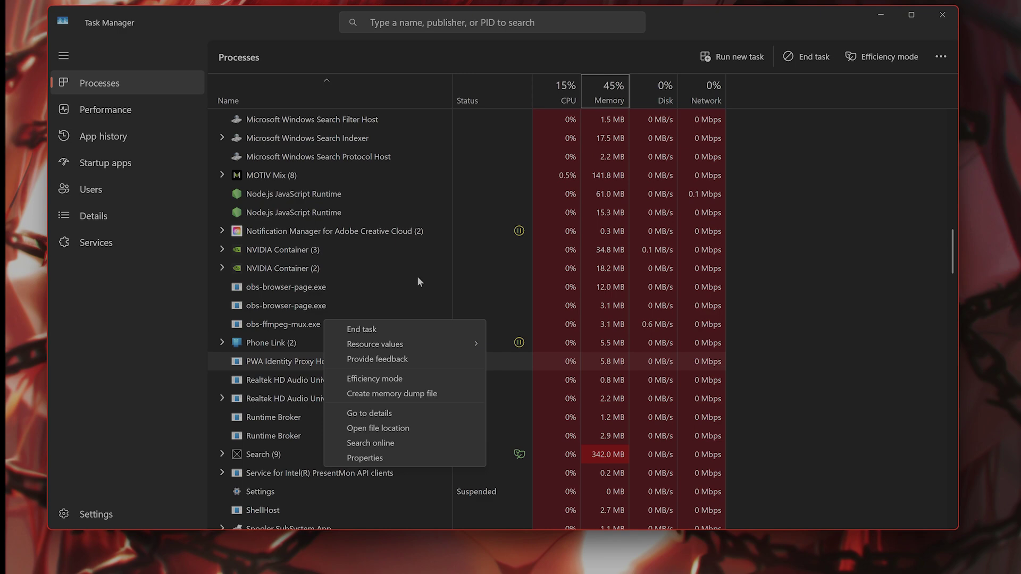
left_click(779, 234)
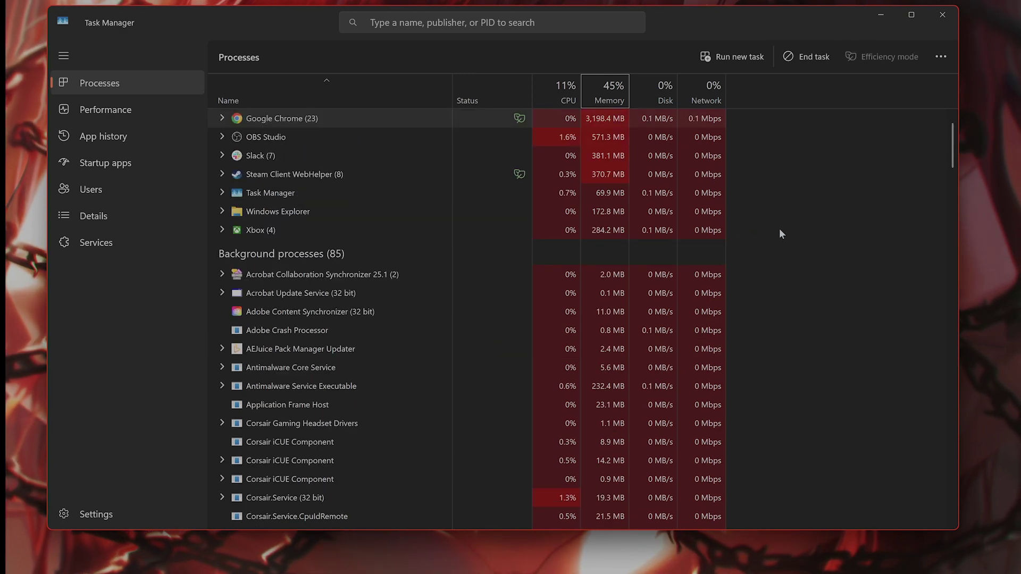
left_click(942, 15)
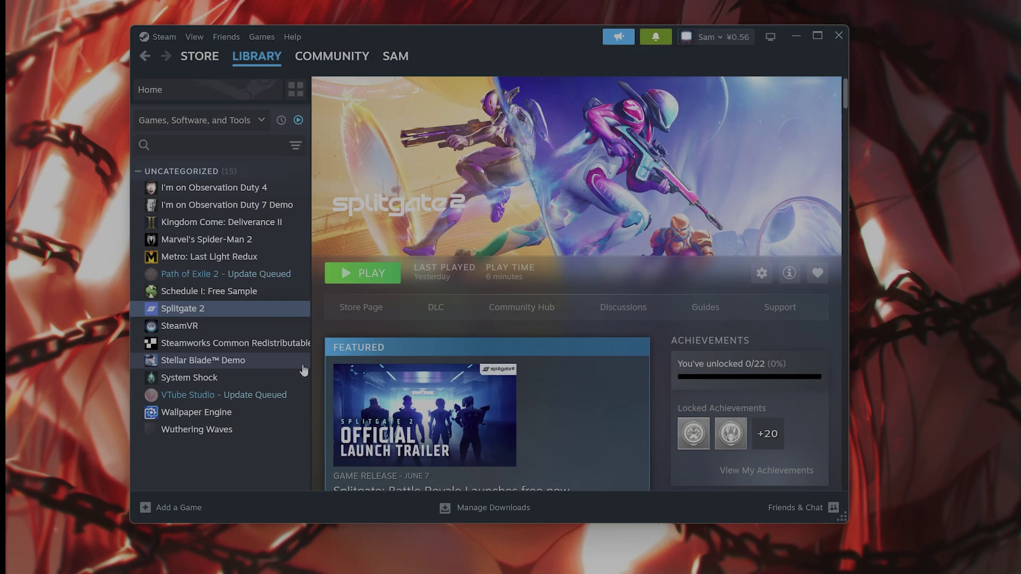
Step: Launch Windows Security via search and go to Virus & threat protection's Manage settings page
left_click(140, 557)
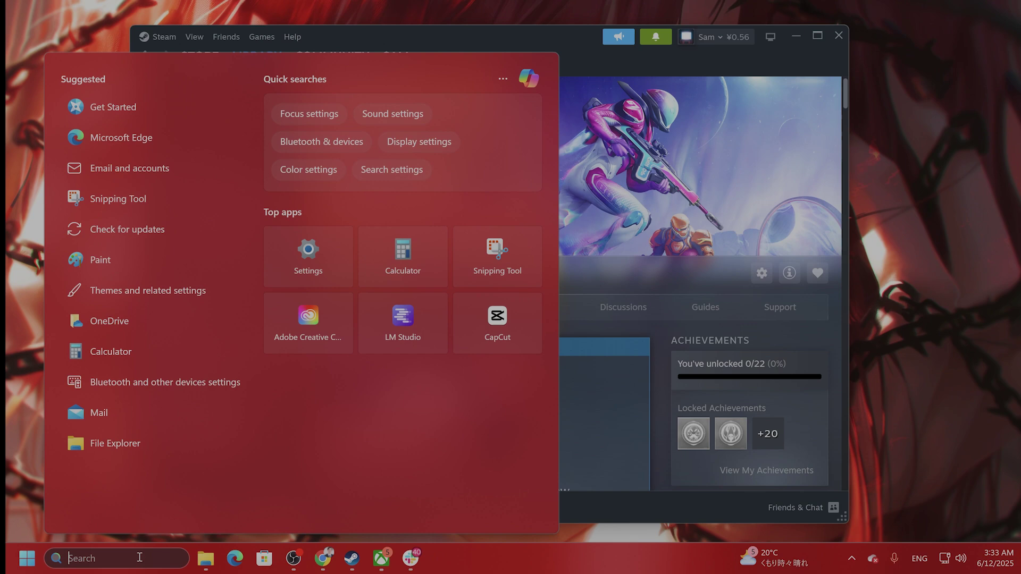
type("windows")
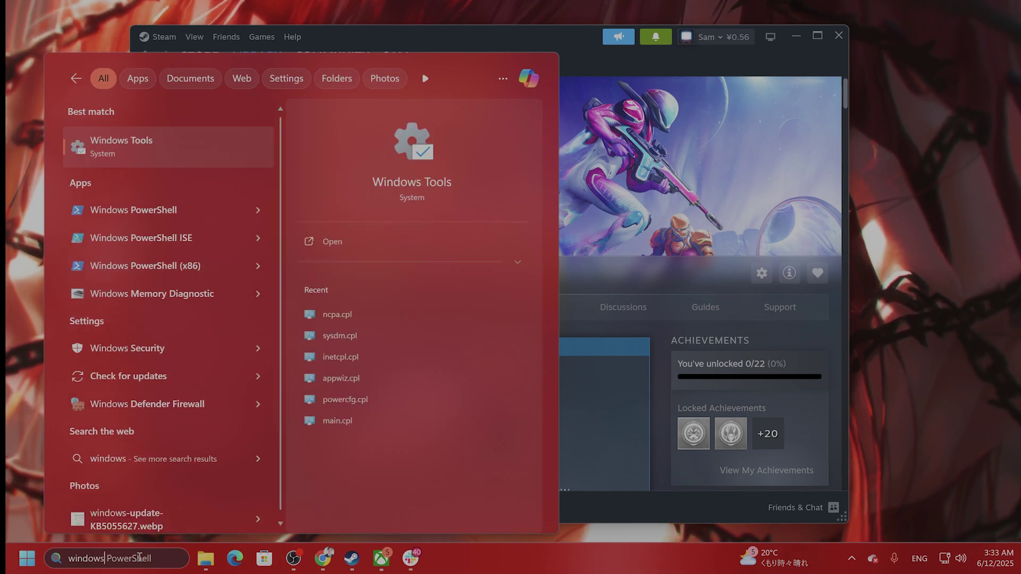
type(" security")
key("Return")
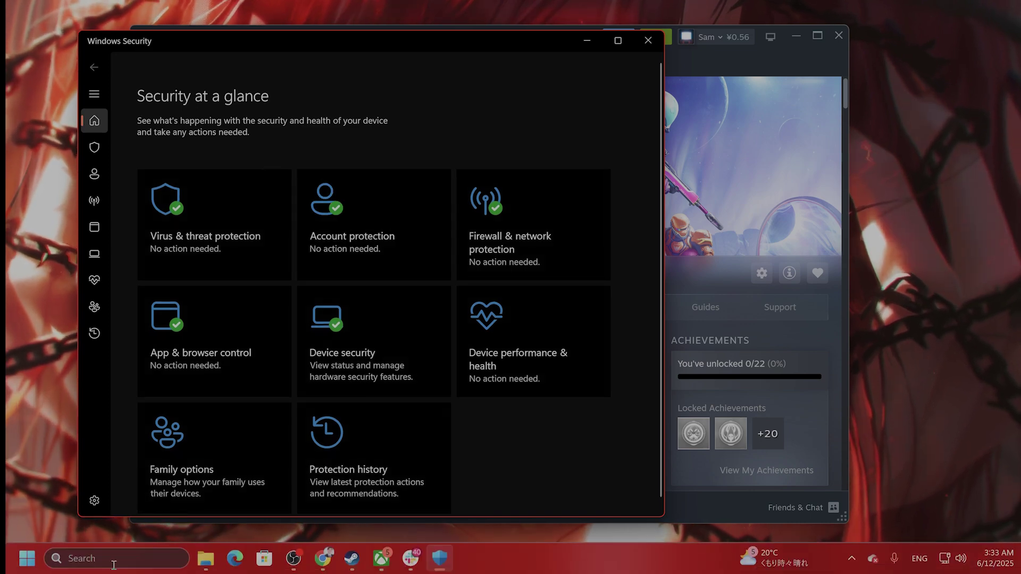
left_click(121, 558)
left_click(629, 218)
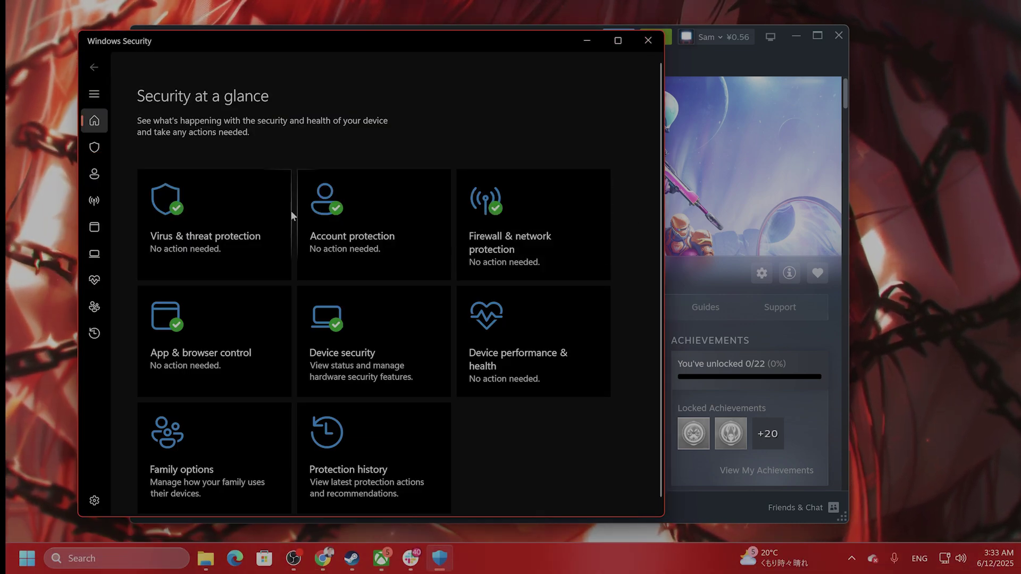
left_click(231, 240)
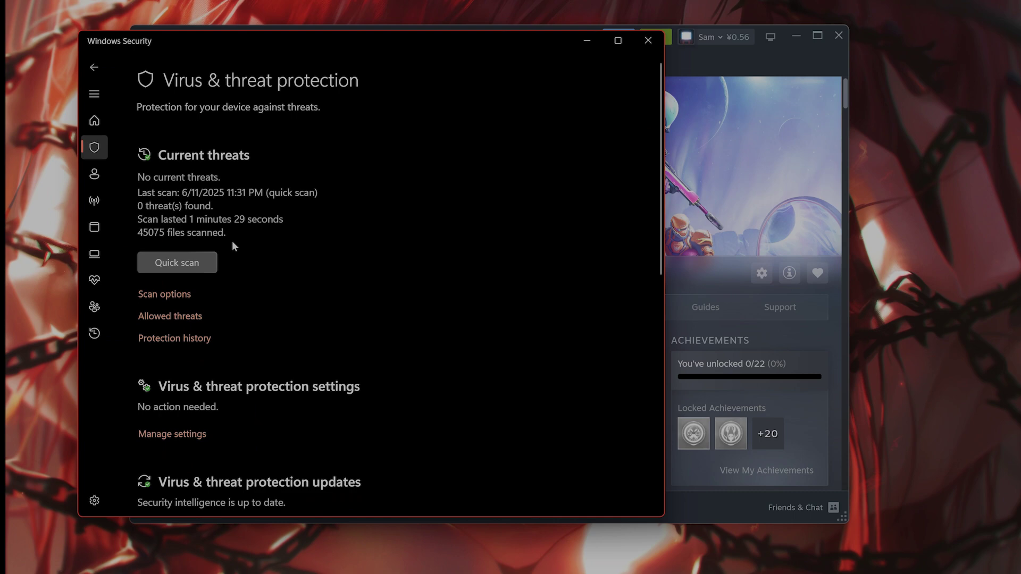
scroll(234, 330, "down", 2)
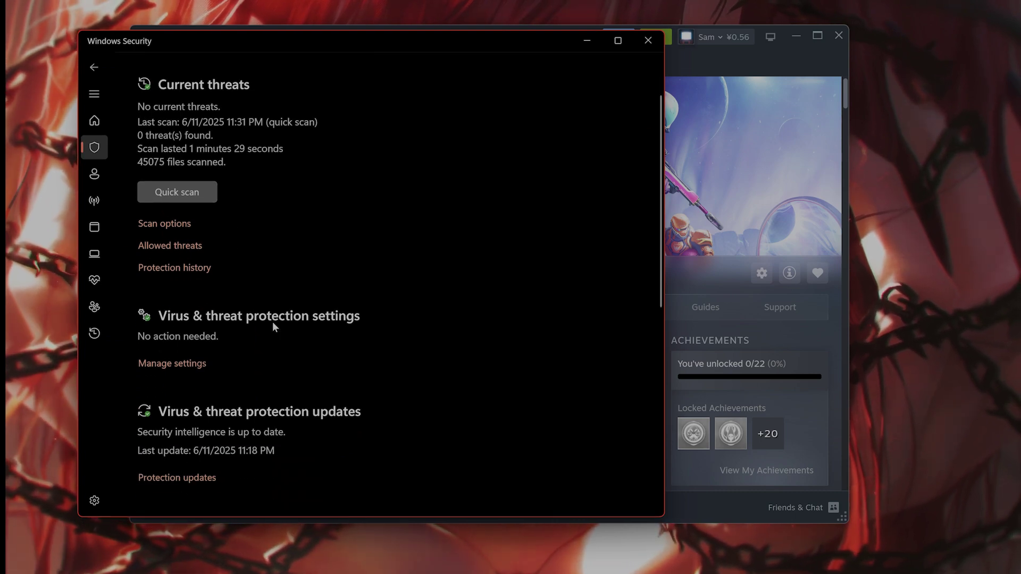
left_click(186, 364)
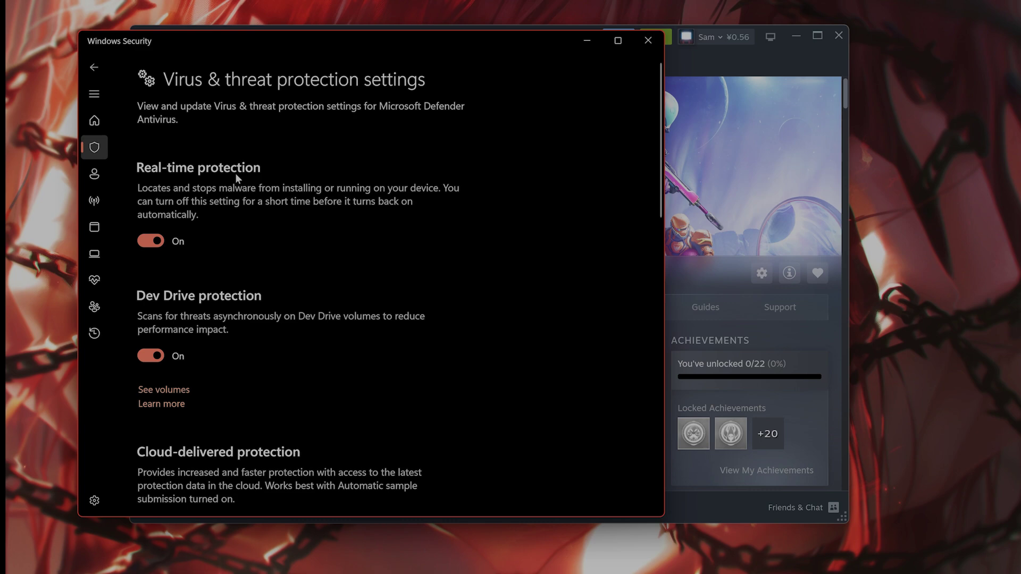
Step: Check the Public network firewall is on under Firewall & network protection, then return to Security at a glance
left_click(95, 67)
left_click(94, 67)
left_click(527, 218)
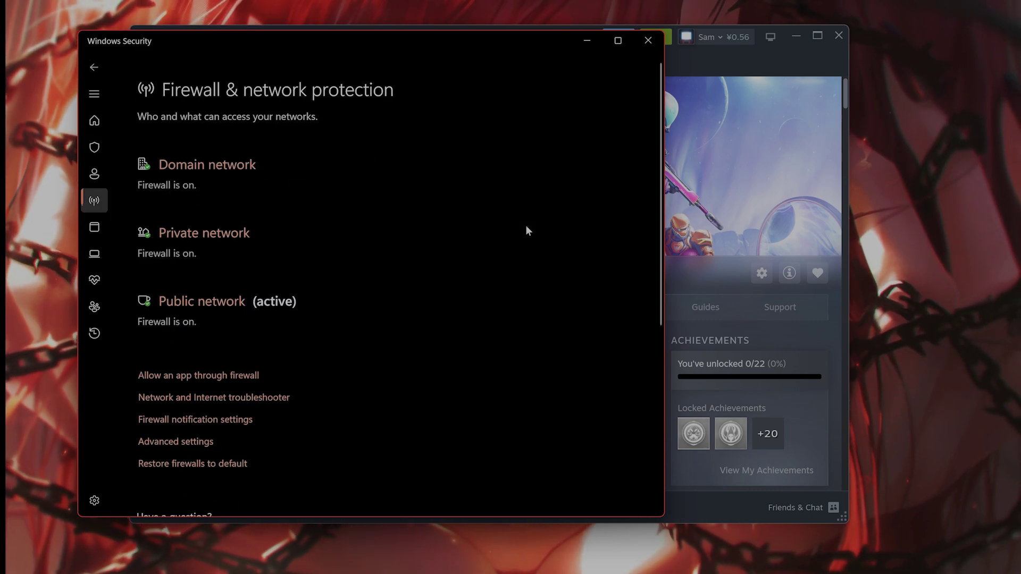
left_click(231, 293)
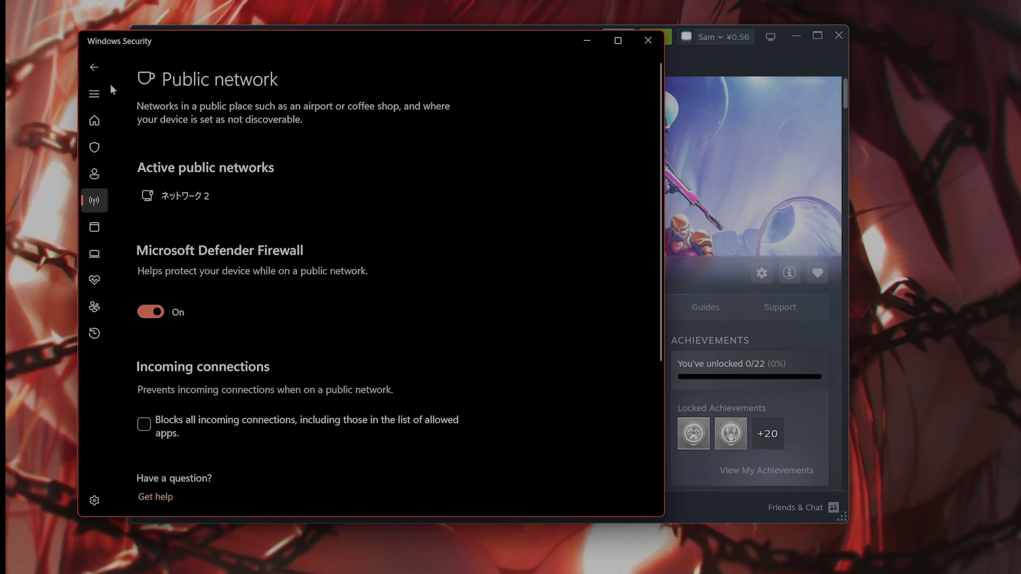
left_click(96, 68)
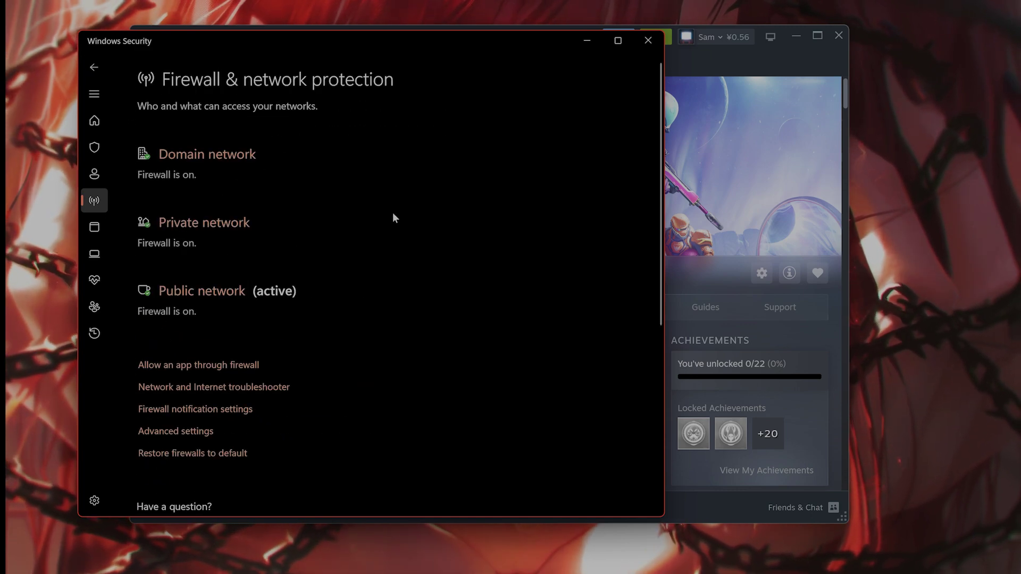
left_click(94, 69)
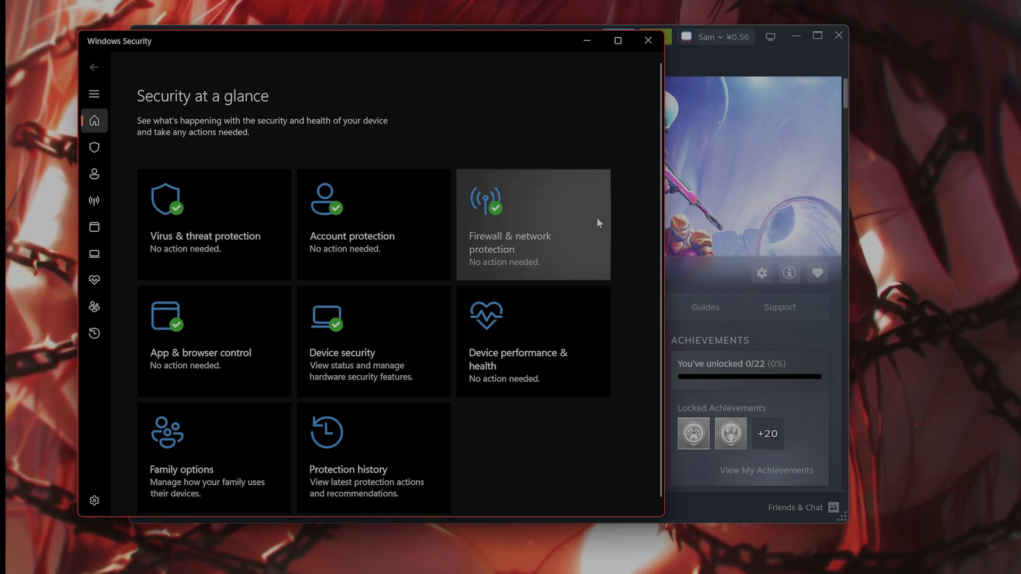
Step: Close Windows Security and run Verify integrity of game files from Splitgate 2's Installed Files properties
left_click(647, 41)
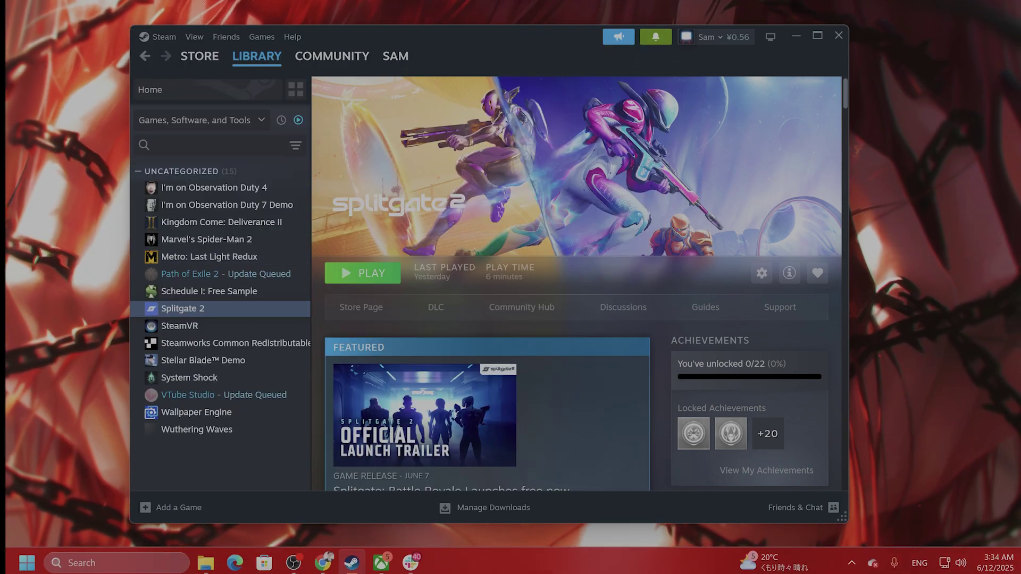
right_click(239, 310)
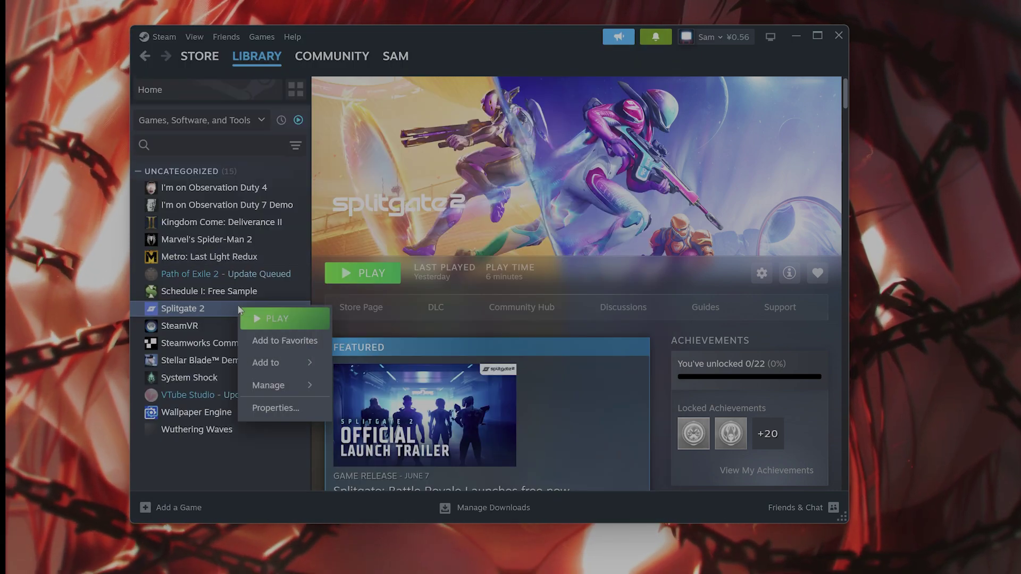
left_click(200, 315)
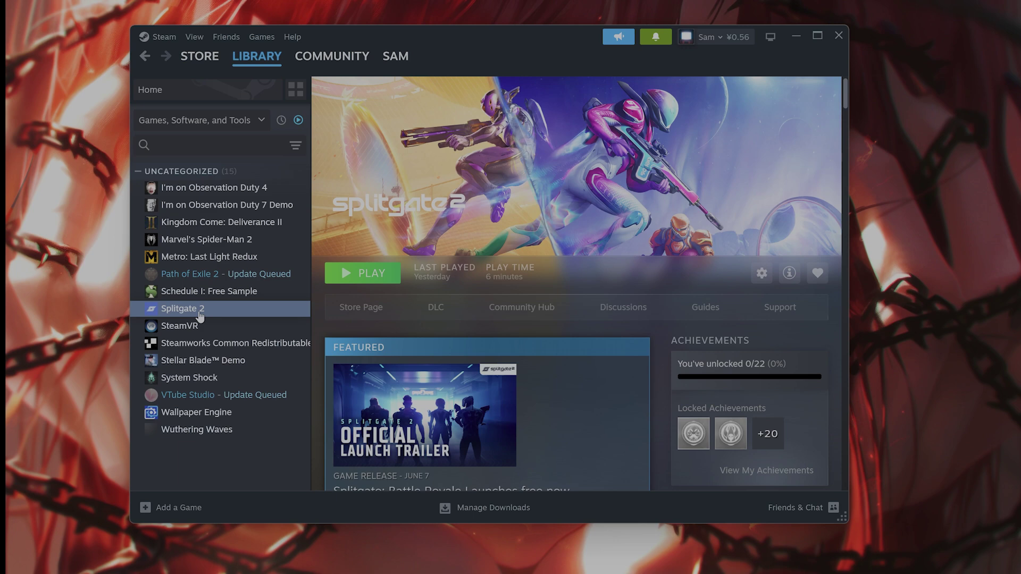
right_click(202, 313)
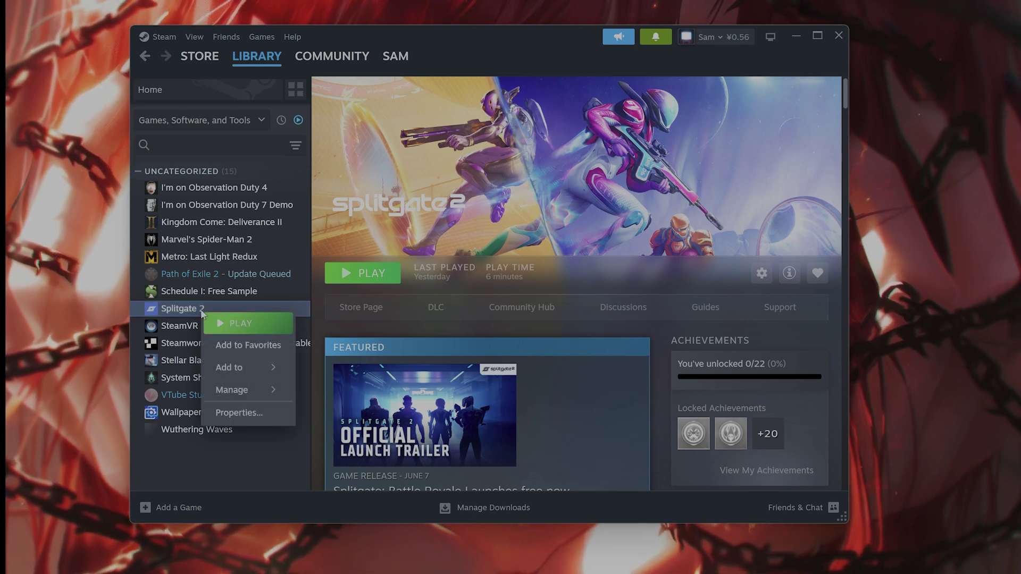
left_click(232, 413)
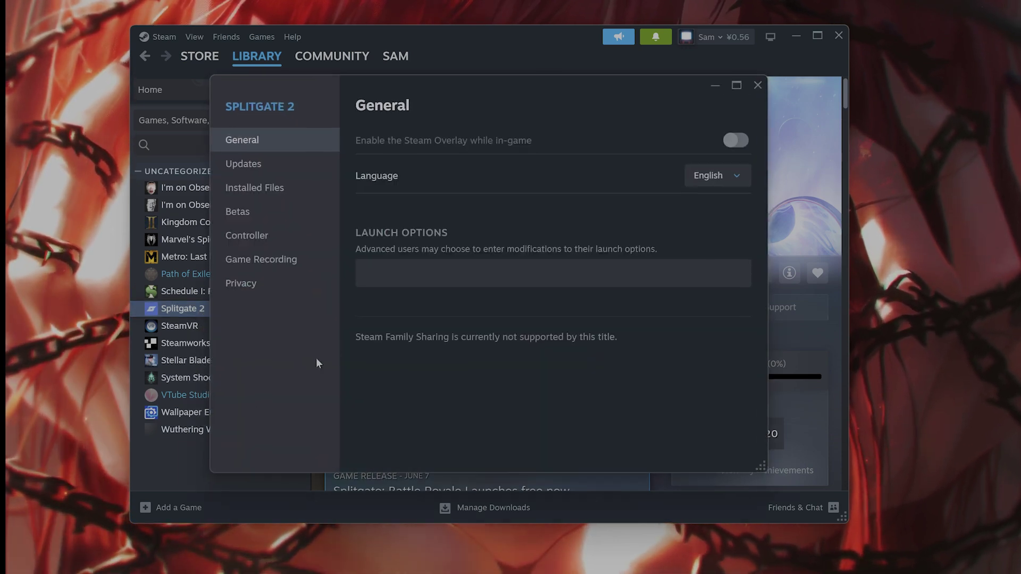
left_click(270, 189)
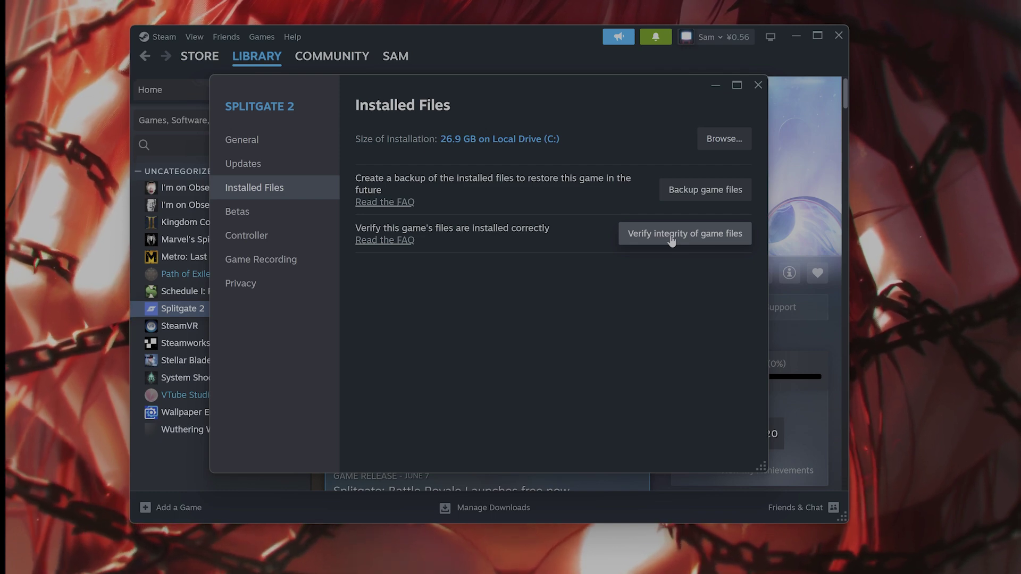
left_click(758, 85)
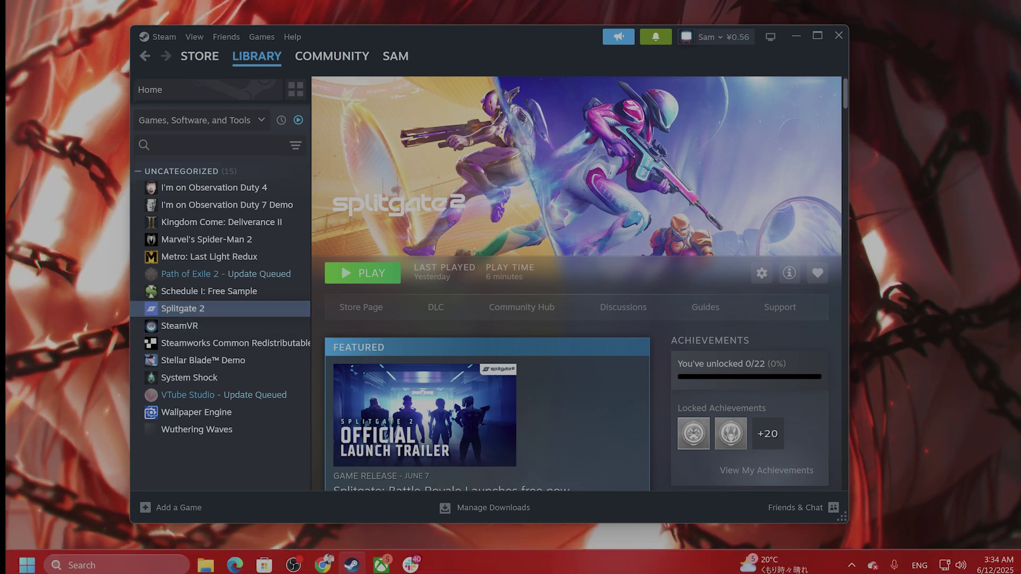
left_click(111, 558)
type("settings")
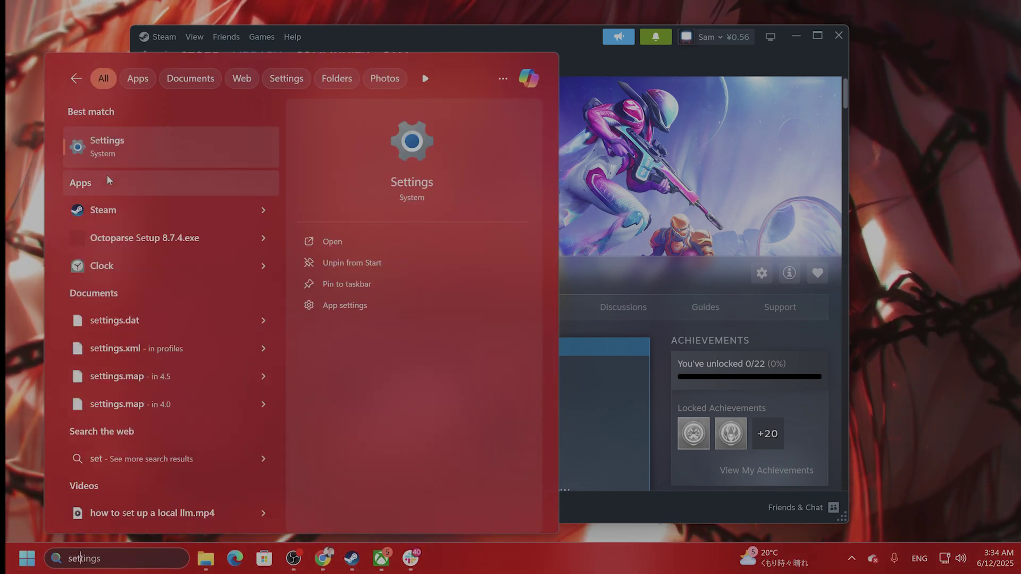
left_click(115, 145)
left_click(157, 434)
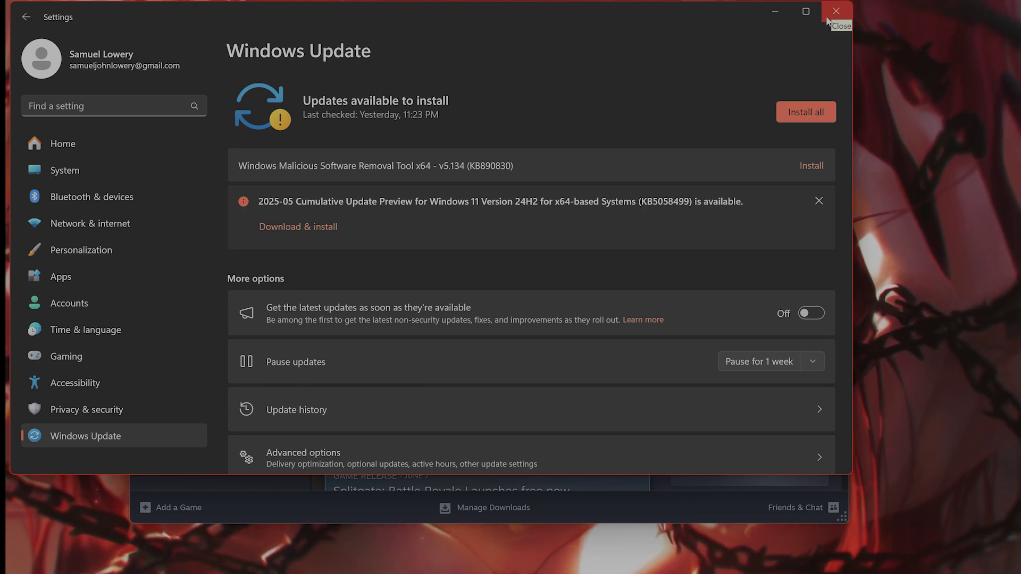
left_click(825, 19)
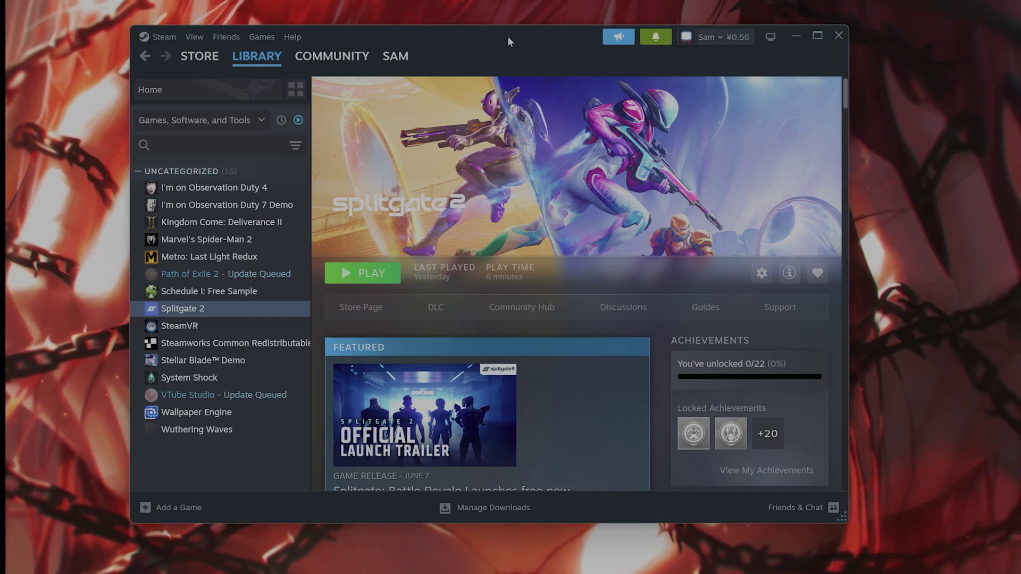
left_click_drag(508, 36, 501, 29)
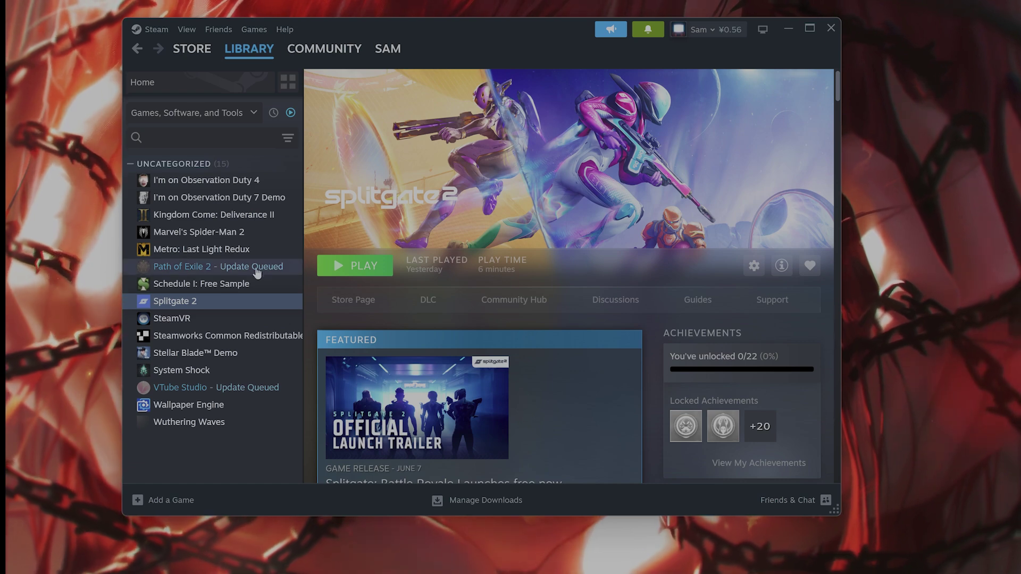
Step: Check in Splitgate 2's General properties that the Steam Overlay is off, then close the window
right_click(228, 308)
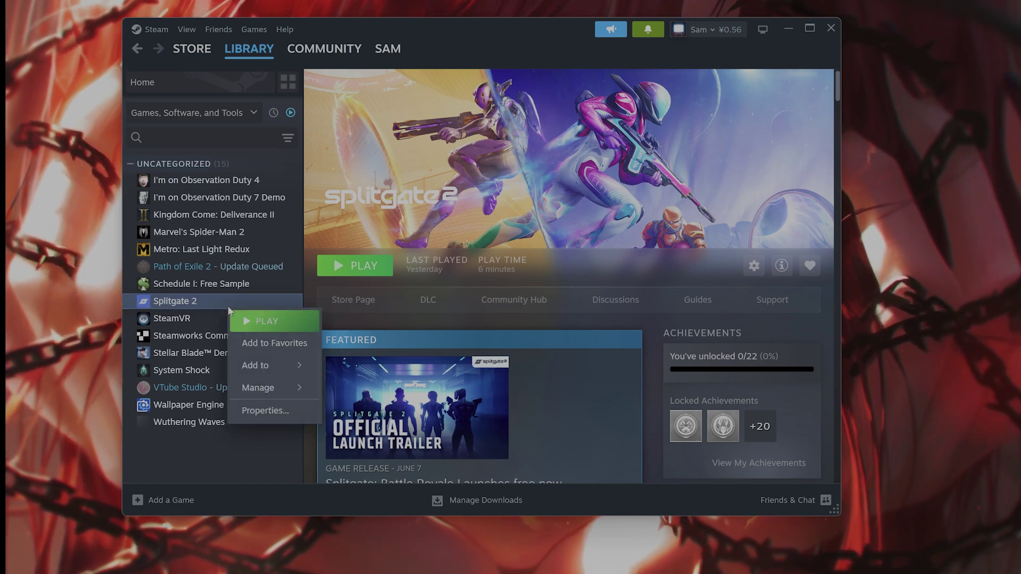
right_click(204, 304)
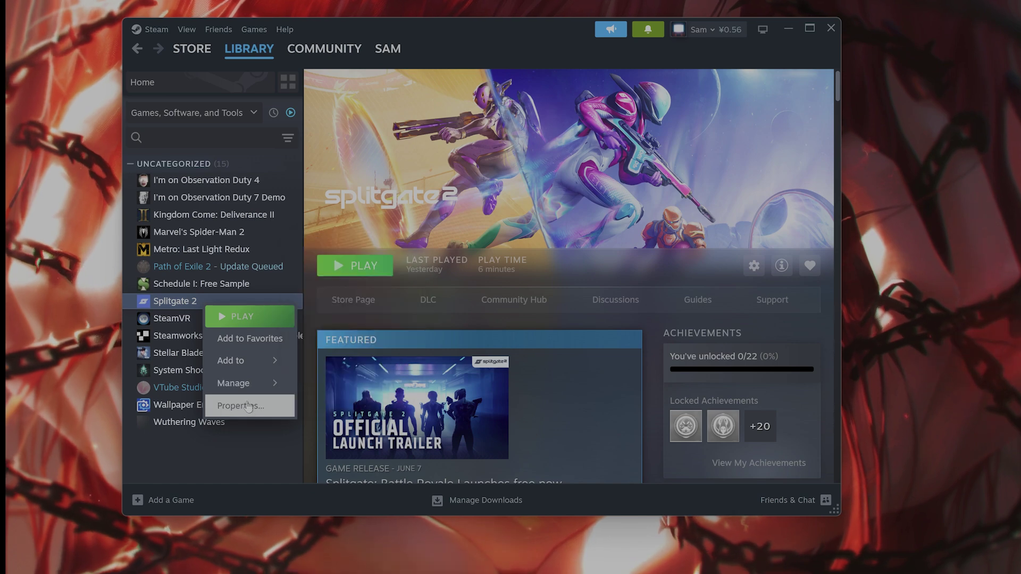
left_click(248, 406)
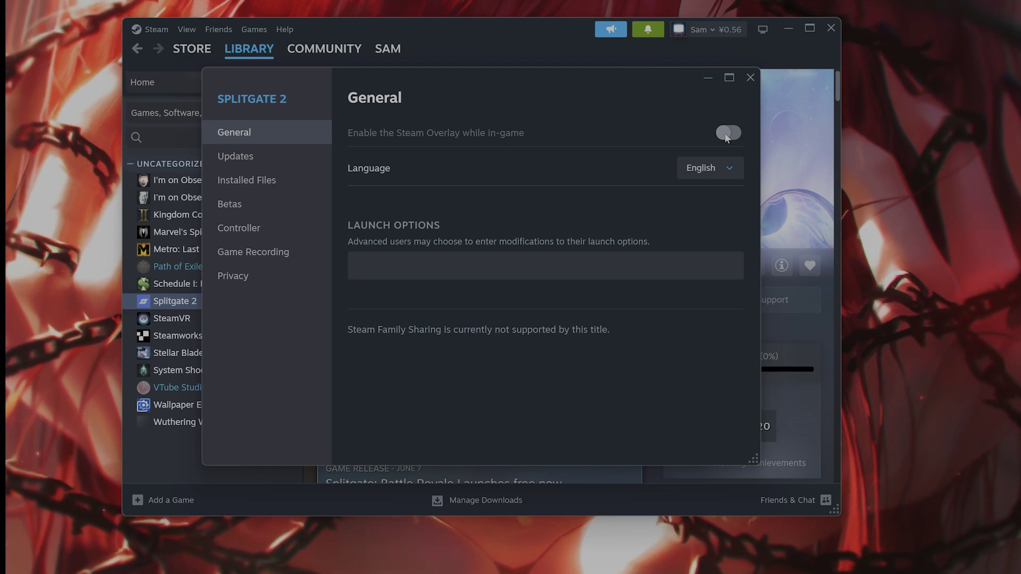
key("Escape")
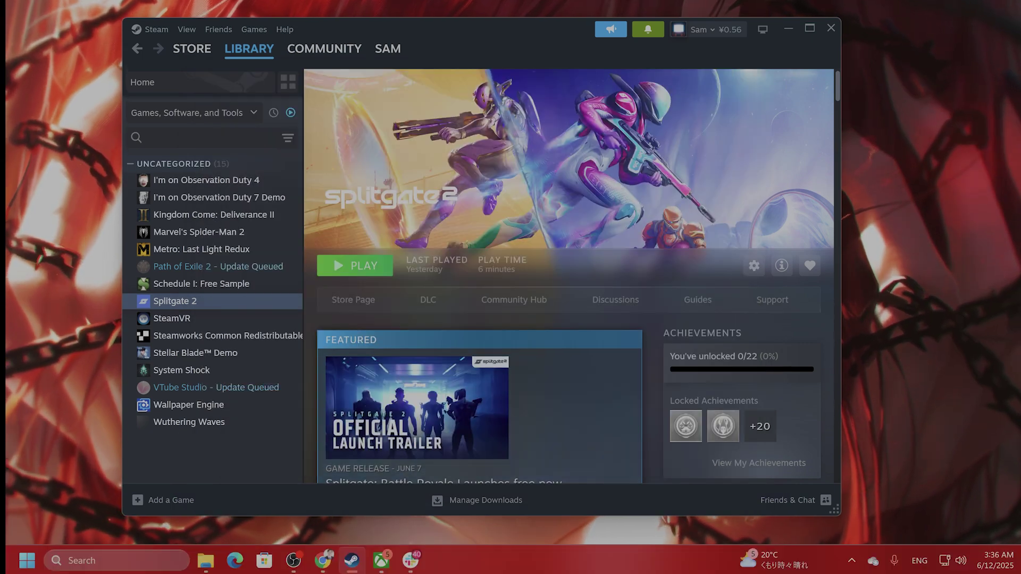
Step: Launch ExitLag by searching 'ex' and wait for sign-in to reach its Connections home page
left_click(130, 557)
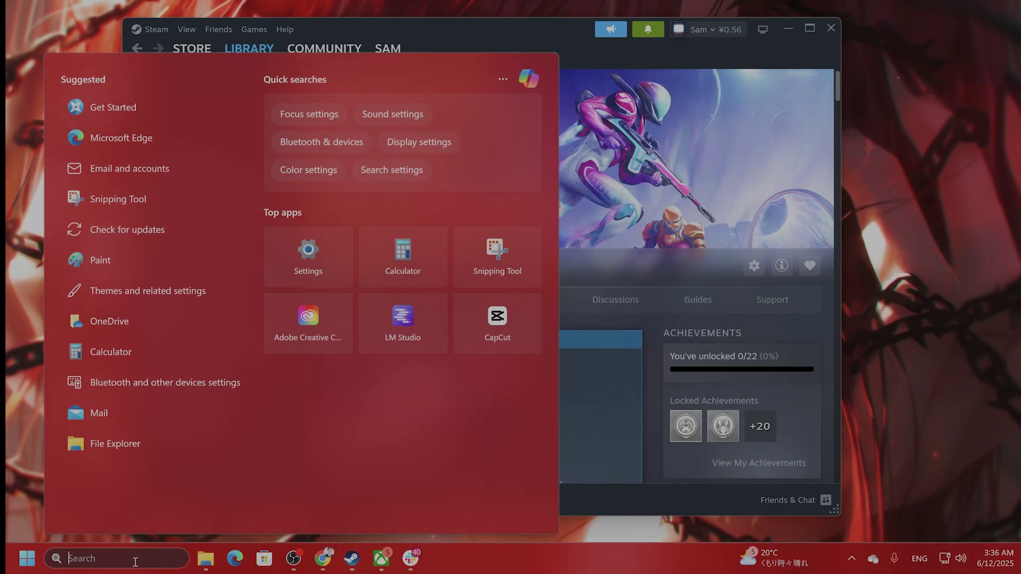
type("ex")
key("Escape")
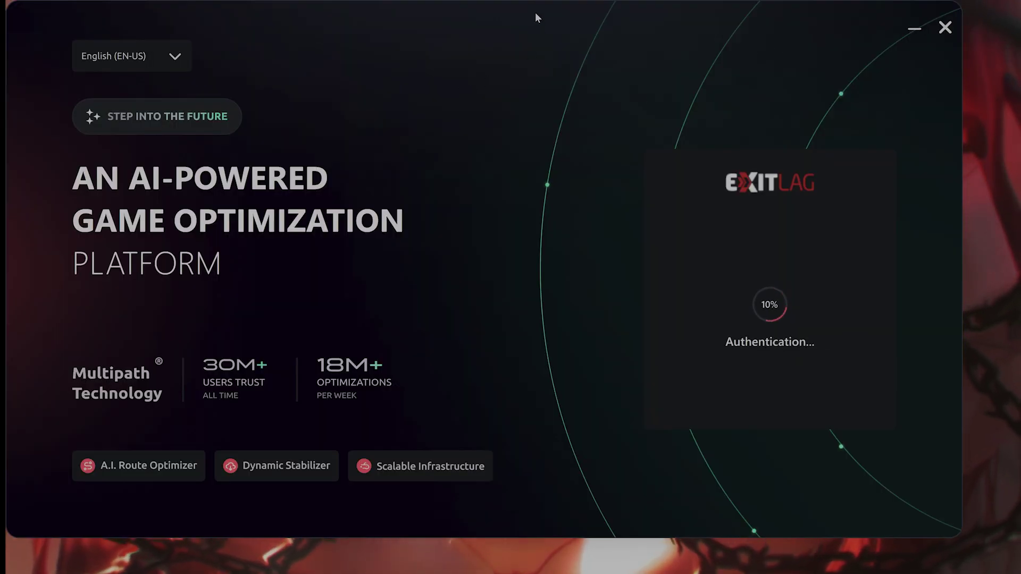
left_click_drag(535, 18, 585, 23)
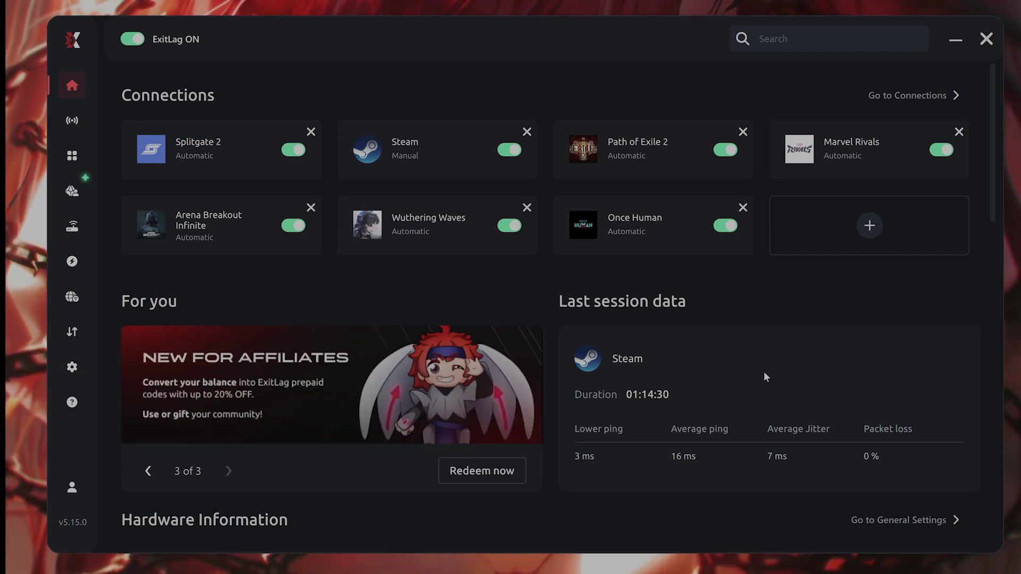
Step: Find Splitgate 2 in ExitLag's library with 'splitga' and apply Automatic routes using the Asia region
left_click(80, 161)
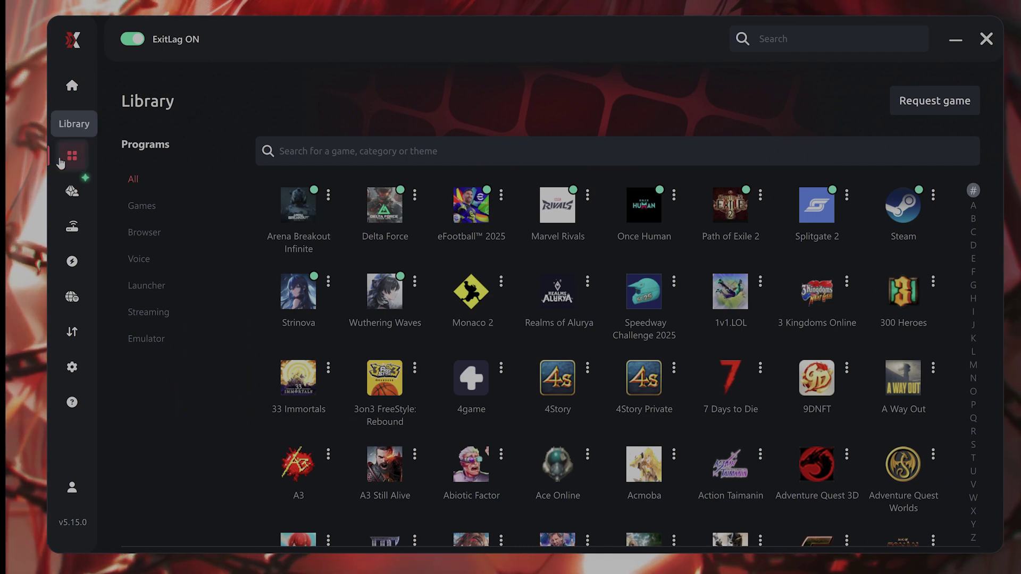
left_click(404, 153)
type("splitgate")
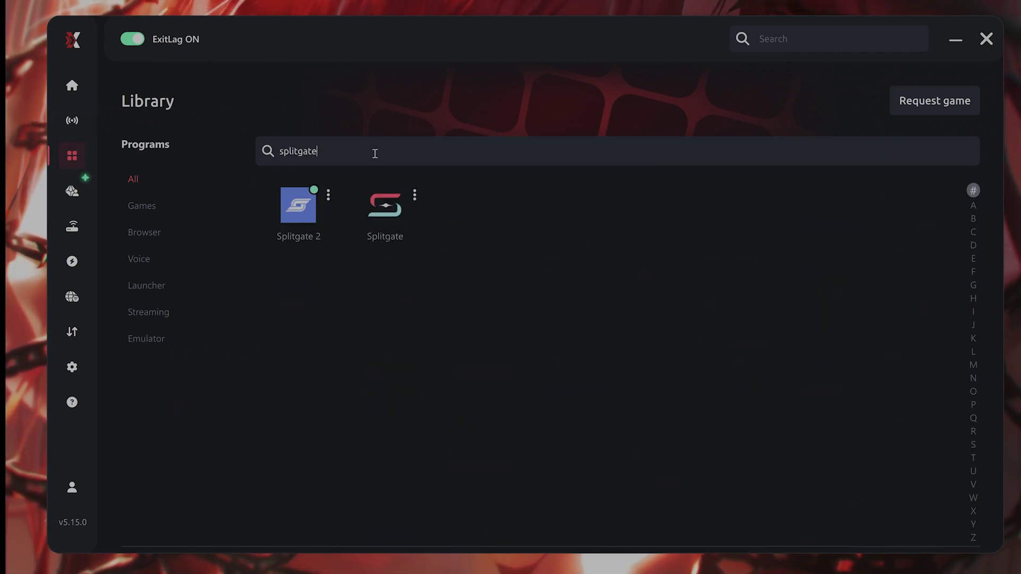
left_click(288, 207)
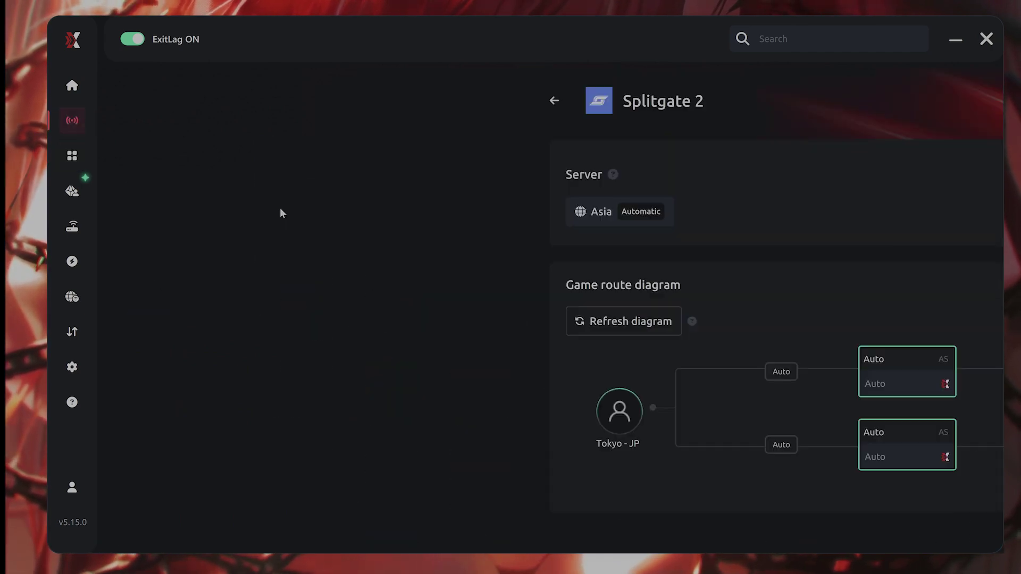
left_click(177, 217)
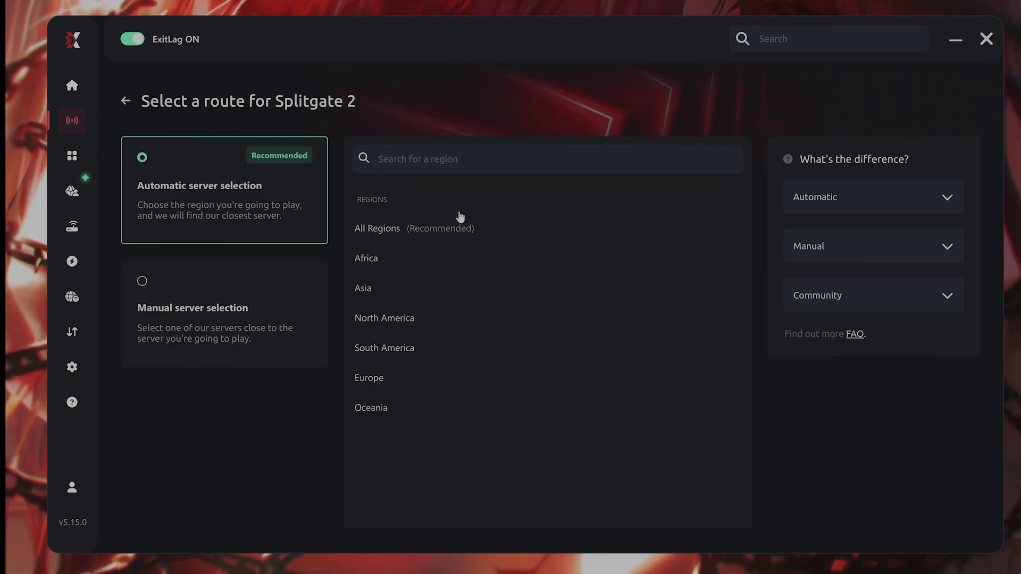
left_click(451, 283)
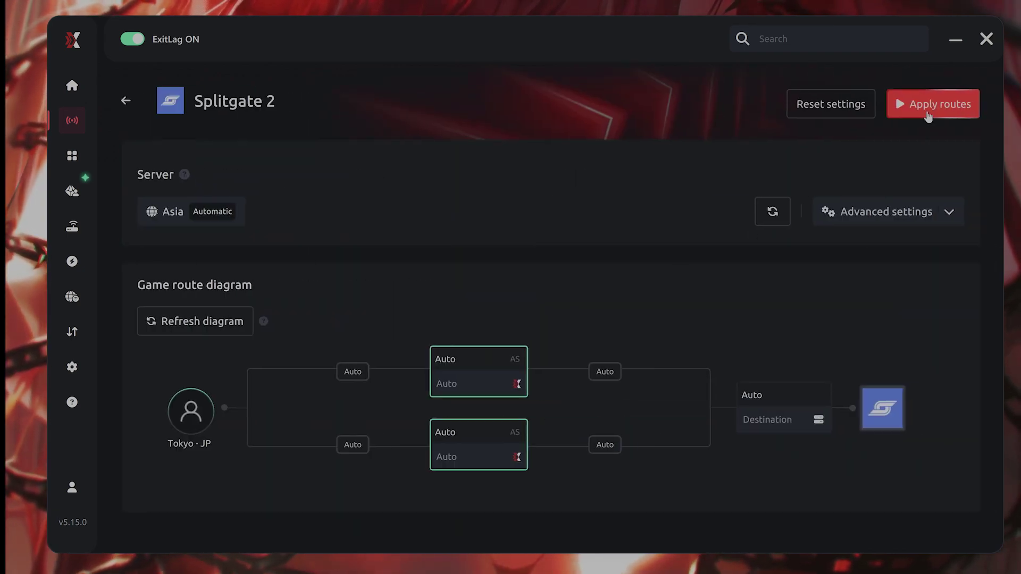
left_click(922, 112)
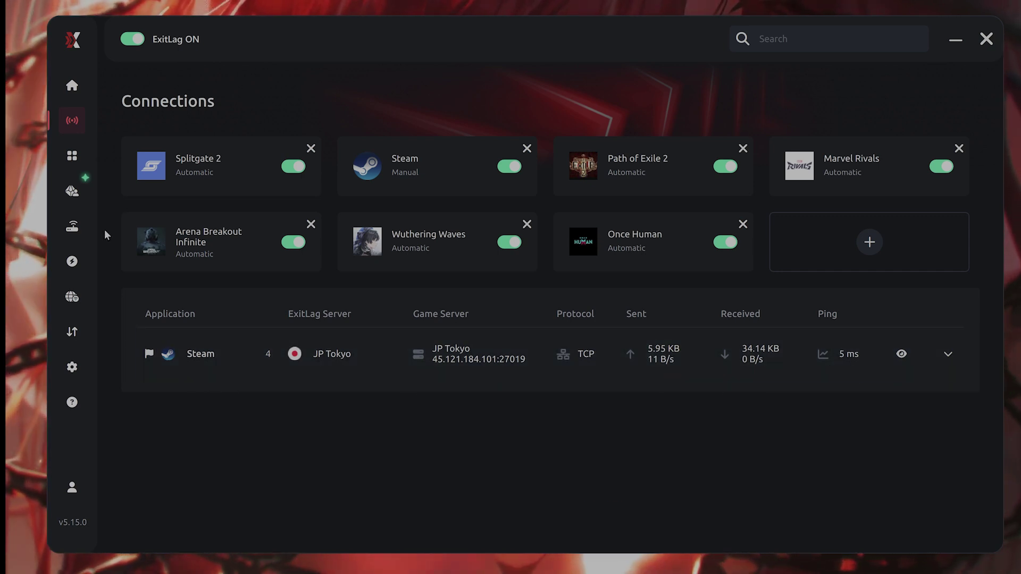
left_click(73, 261)
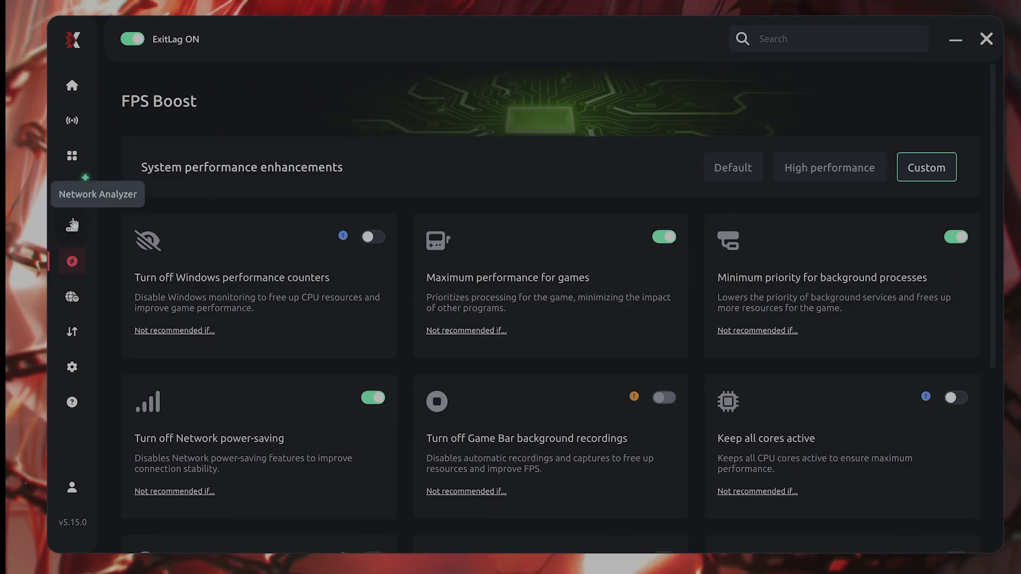
left_click(71, 298)
left_click(71, 262)
left_click(72, 296)
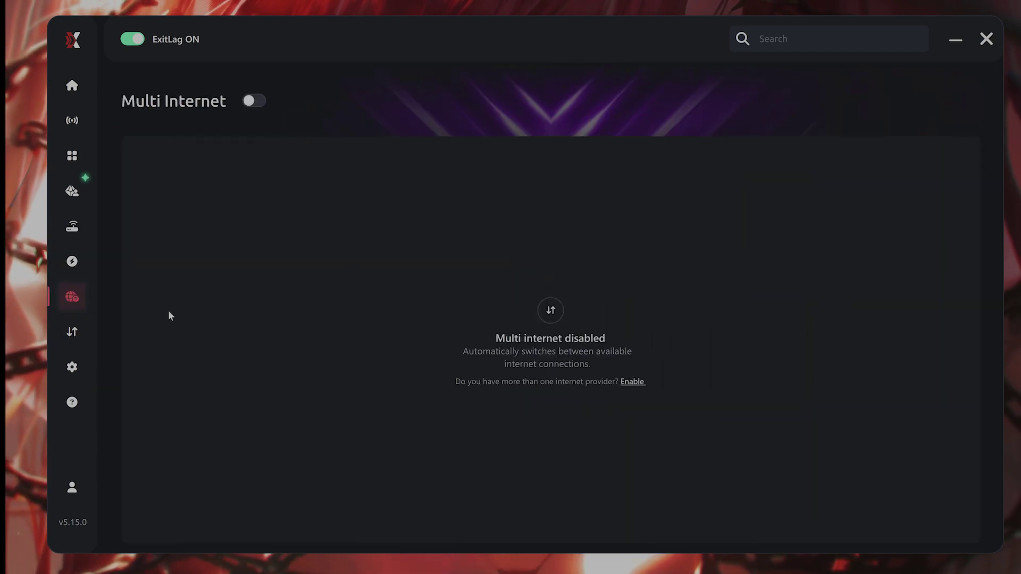
left_click(72, 261)
scroll(750, 372, "down", 2)
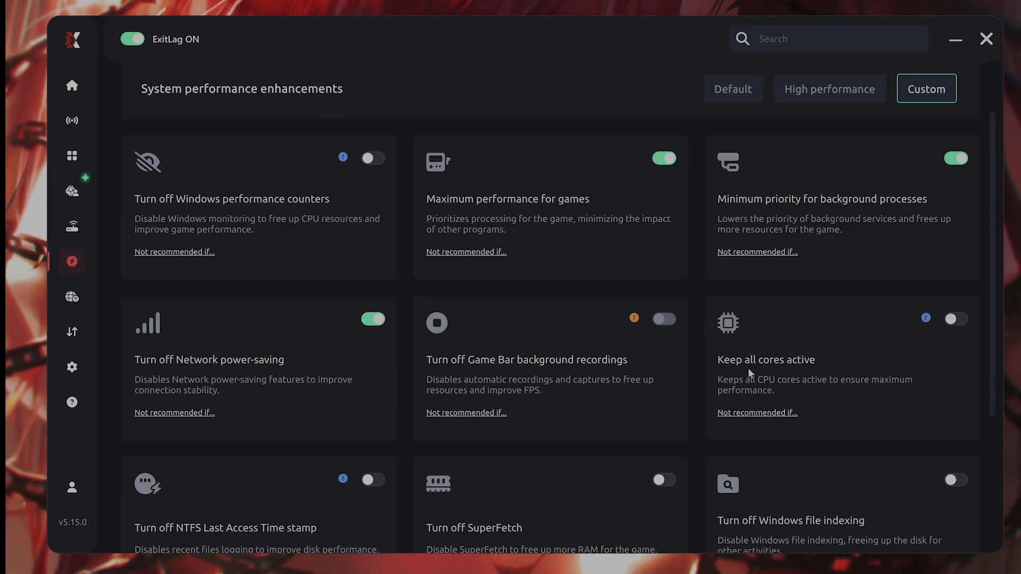
scroll(749, 372, "up", 2)
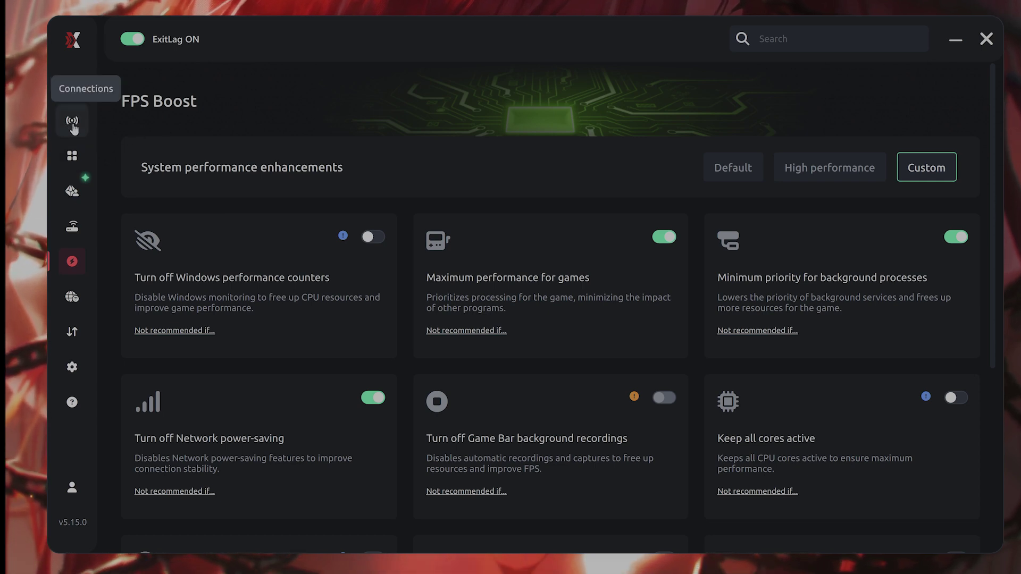
left_click(73, 123)
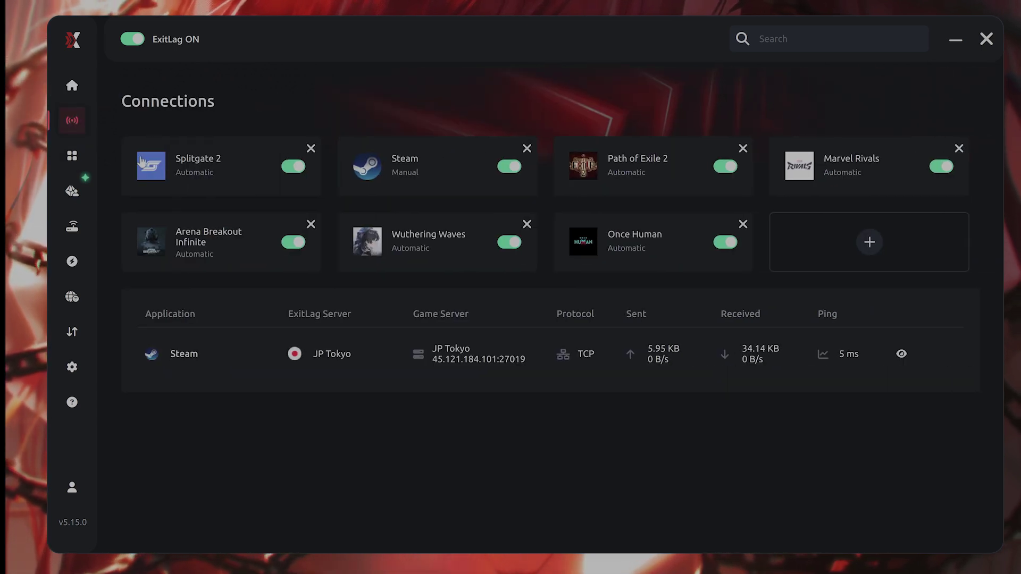